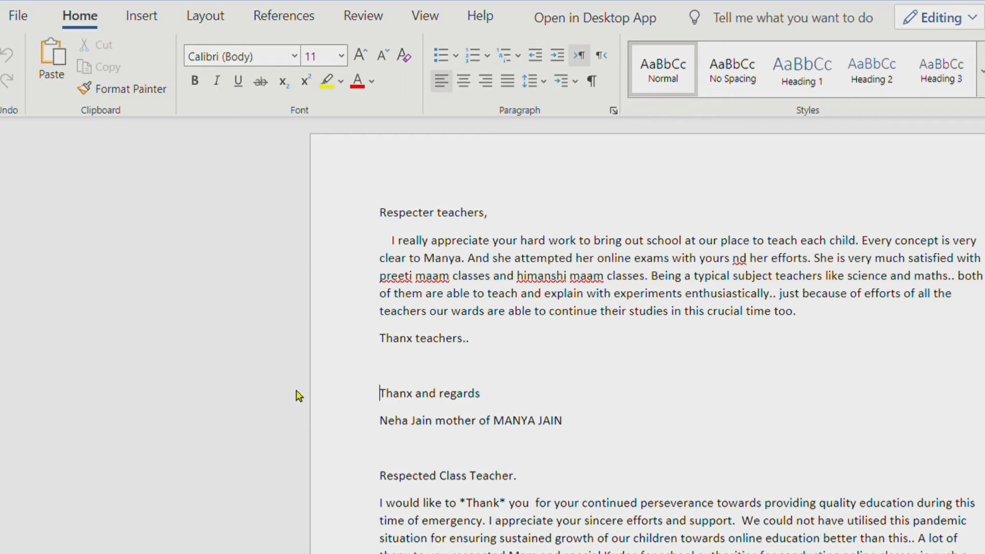
# Apply custom page margins of 3 cm for the top, bottom and right, and raise the left margin by one increment.
pyautogui.click(219, 24)
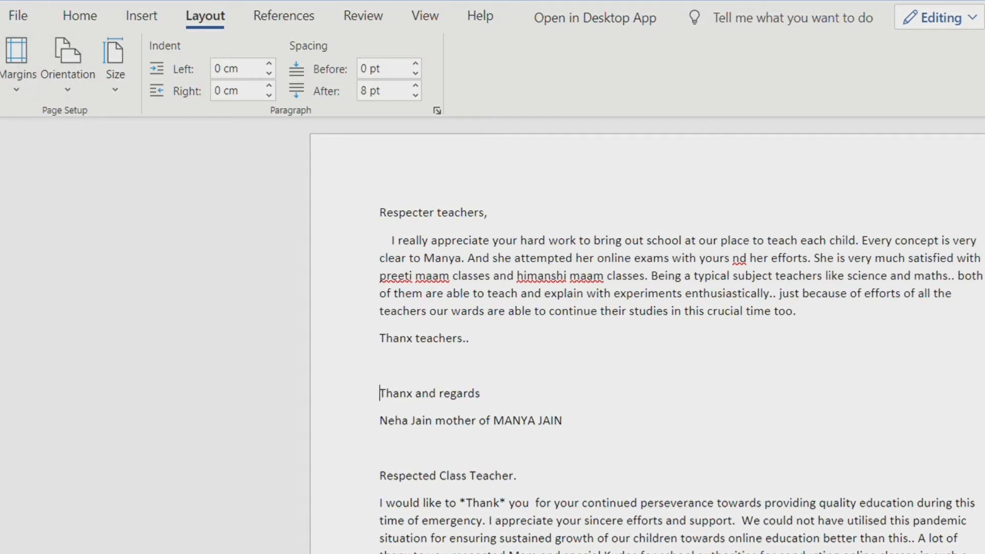
pyautogui.click(17, 62)
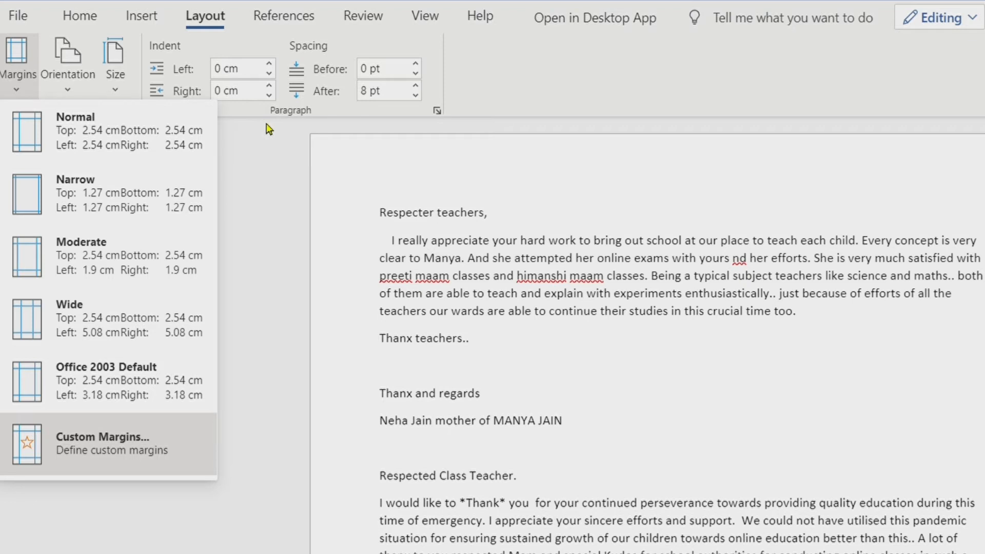
pyautogui.click(118, 456)
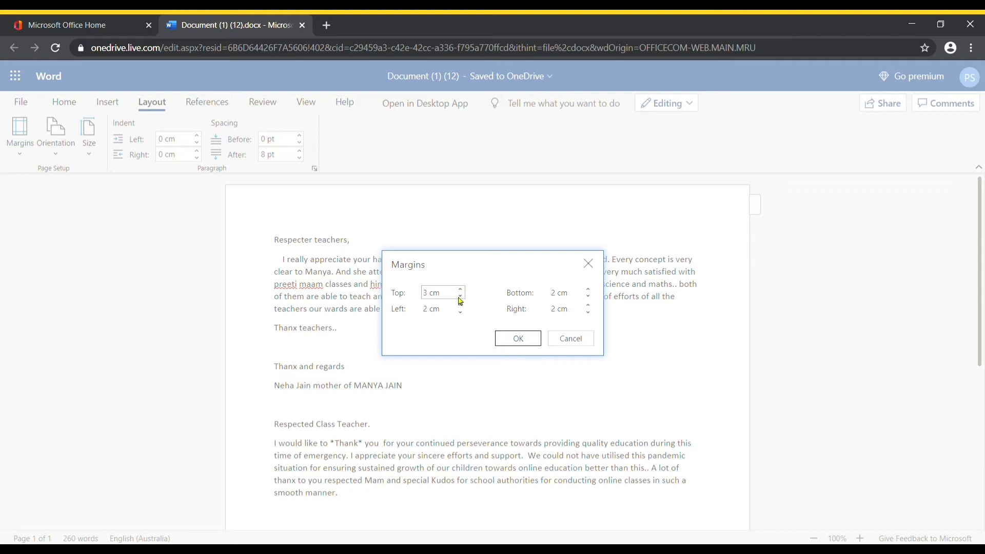
pyautogui.click(460, 297)
pyautogui.click(458, 284)
pyautogui.click(438, 298)
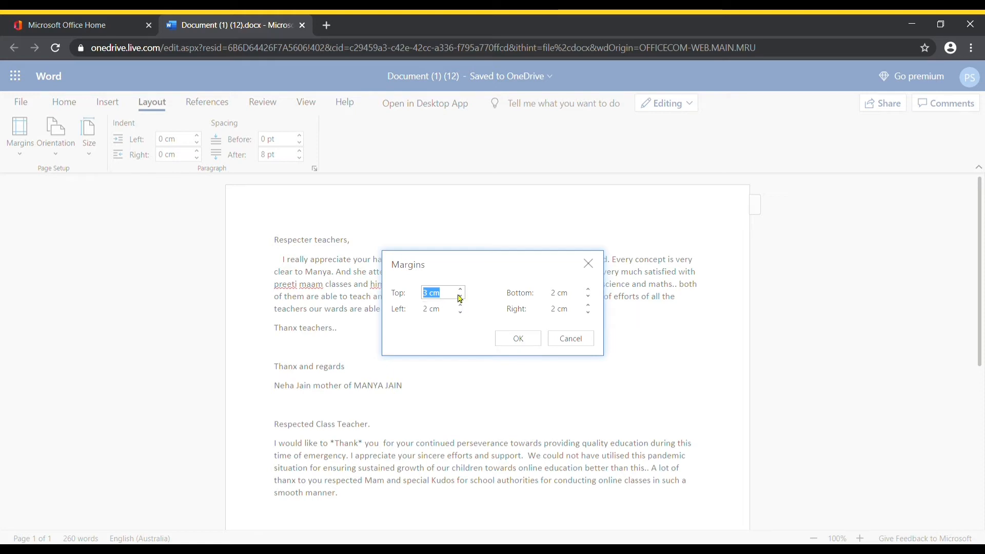
pyautogui.click(590, 291)
pyautogui.click(589, 306)
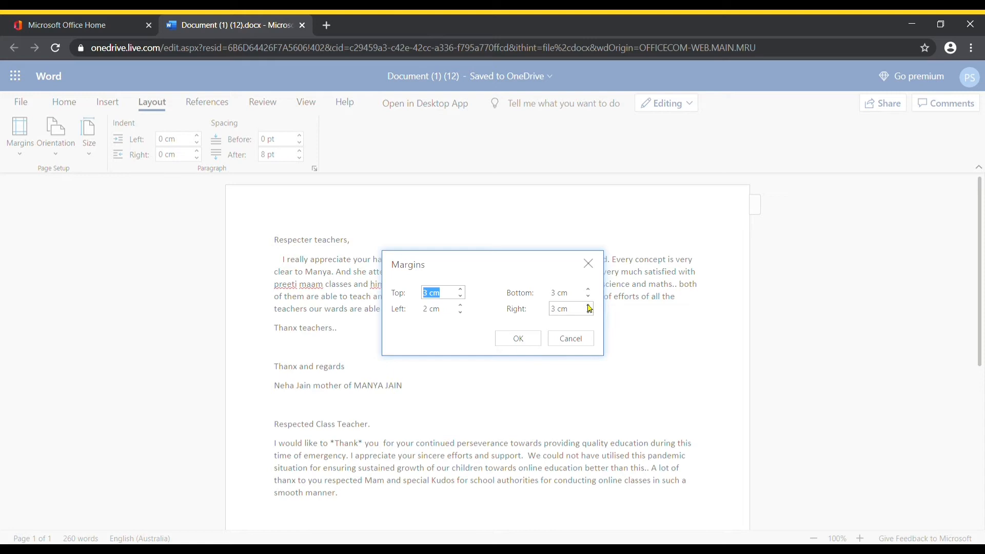
pyautogui.click(460, 306)
pyautogui.click(531, 343)
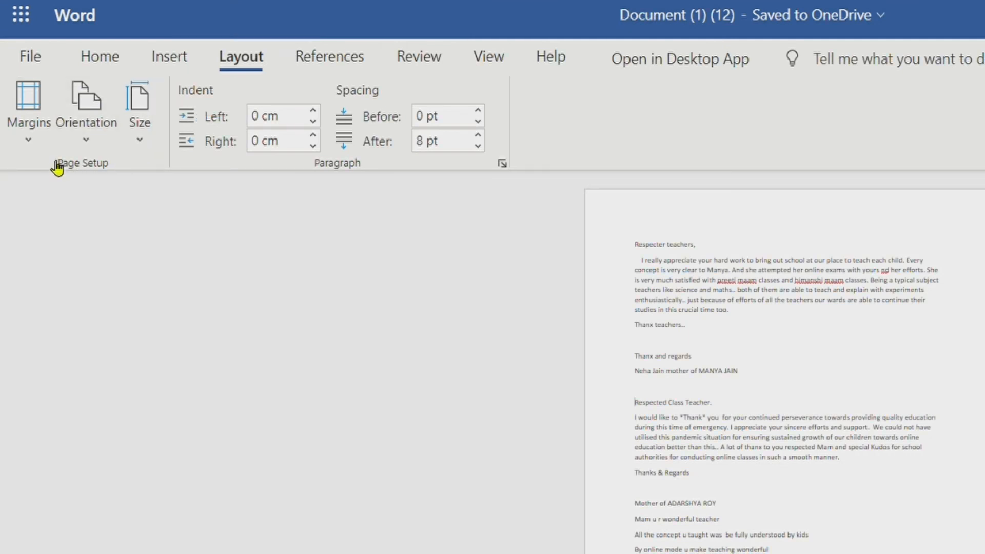
# Change the document's page orientation to Landscape.
pyautogui.click(88, 141)
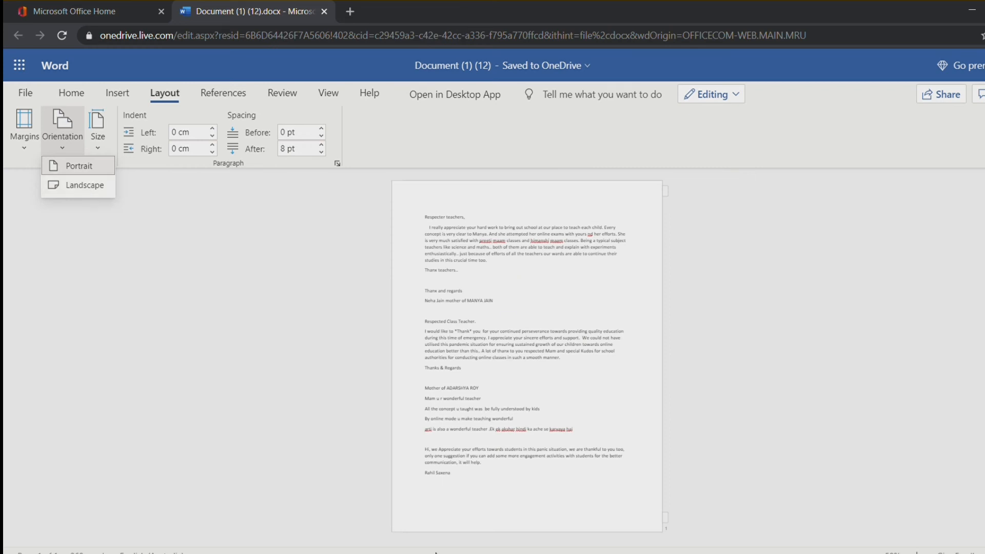
pyautogui.click(71, 187)
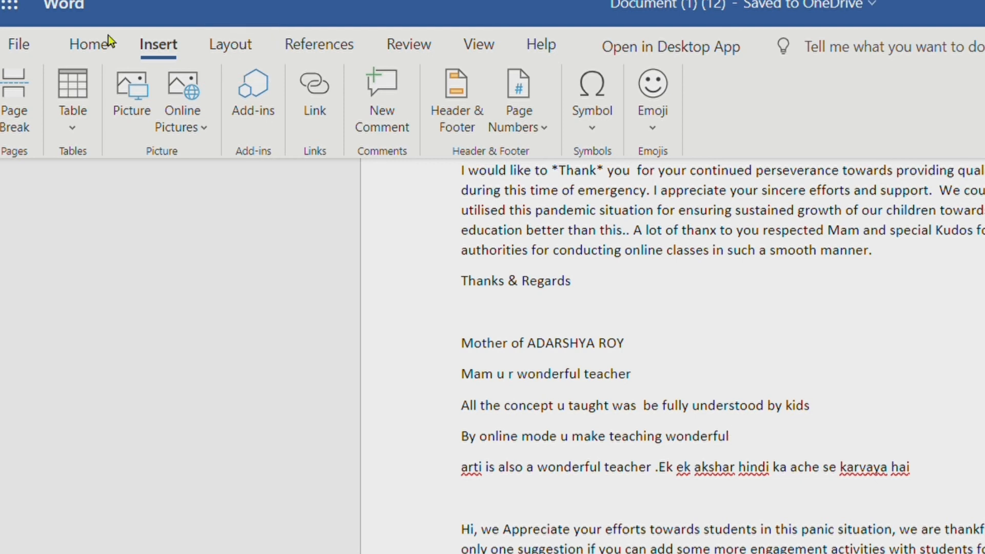
# Start a custom page size for the document and reduce the paper width by six increments.
pyautogui.click(230, 41)
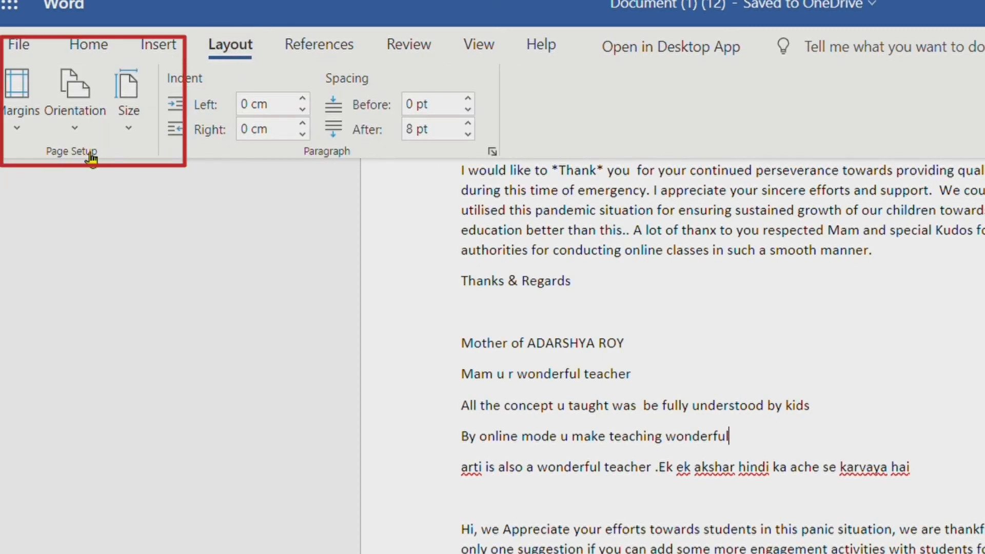
pyautogui.click(127, 127)
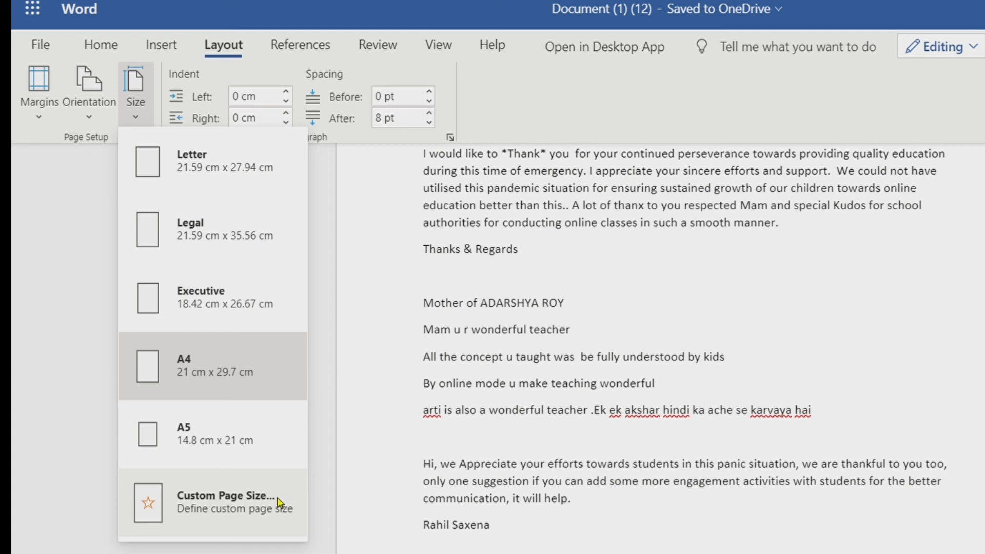
pyautogui.click(233, 498)
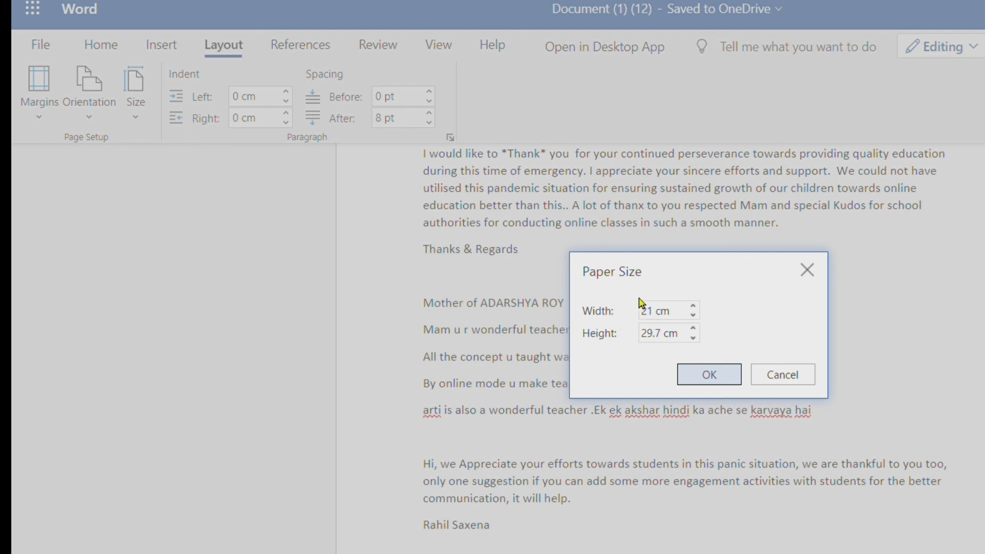
pyautogui.click(693, 316)
pyautogui.click(693, 316)
pyautogui.click(693, 316)
pyautogui.click(693, 316)
pyautogui.click(694, 317)
pyautogui.click(693, 317)
# Increase the custom paper height by four increments and apply the page size.
pyautogui.click(694, 328)
pyautogui.click(693, 329)
pyautogui.click(694, 328)
pyautogui.click(694, 329)
pyautogui.click(712, 384)
# Examine how the letters' text flows on the custom-sized page, from its beginning to its end.
pyautogui.scroll(-6, 875, 444)
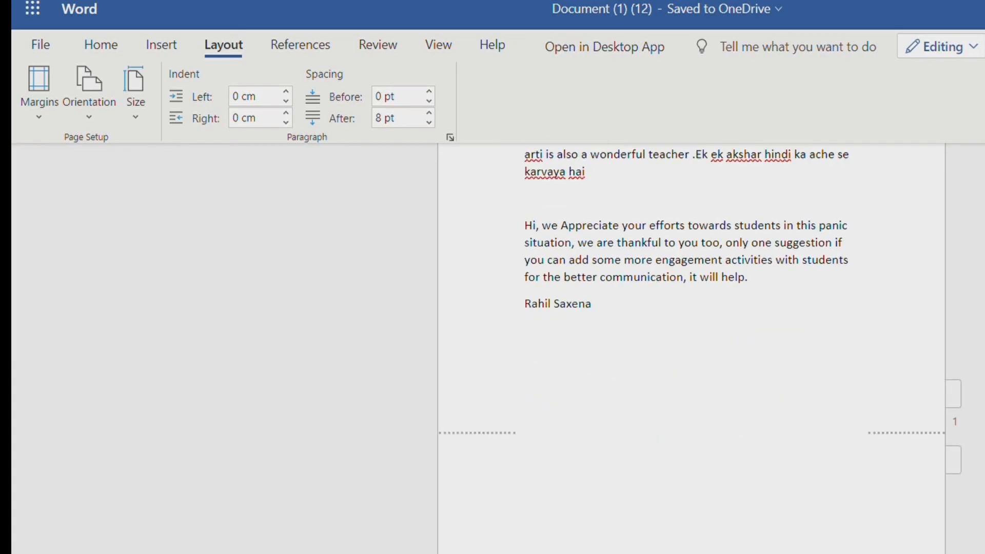
pyautogui.scroll(10, 952, 467)
pyautogui.scroll(-5, 931, 451)
pyautogui.scroll(4, 969, 429)
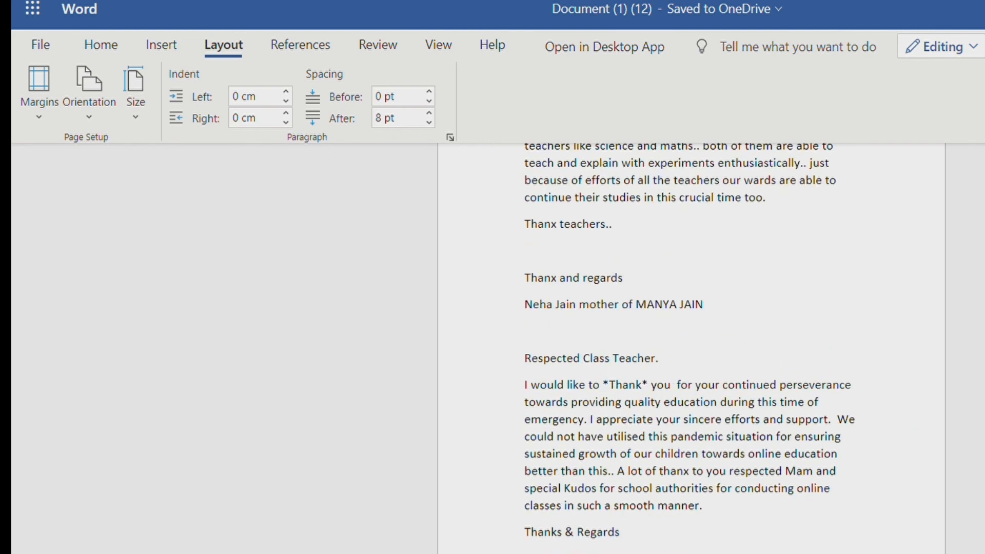
pyautogui.scroll(3, 862, 369)
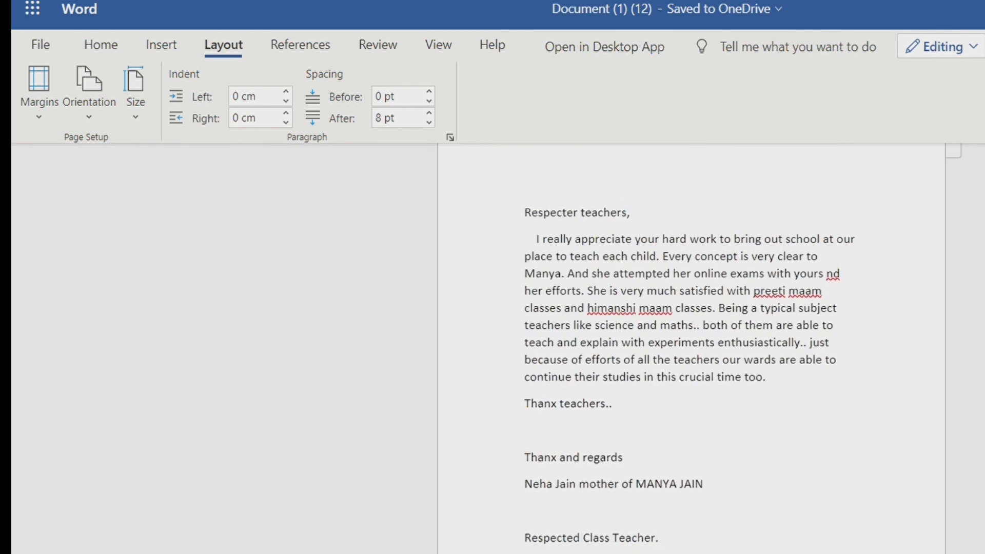
pyautogui.scroll(-4, 698, 349)
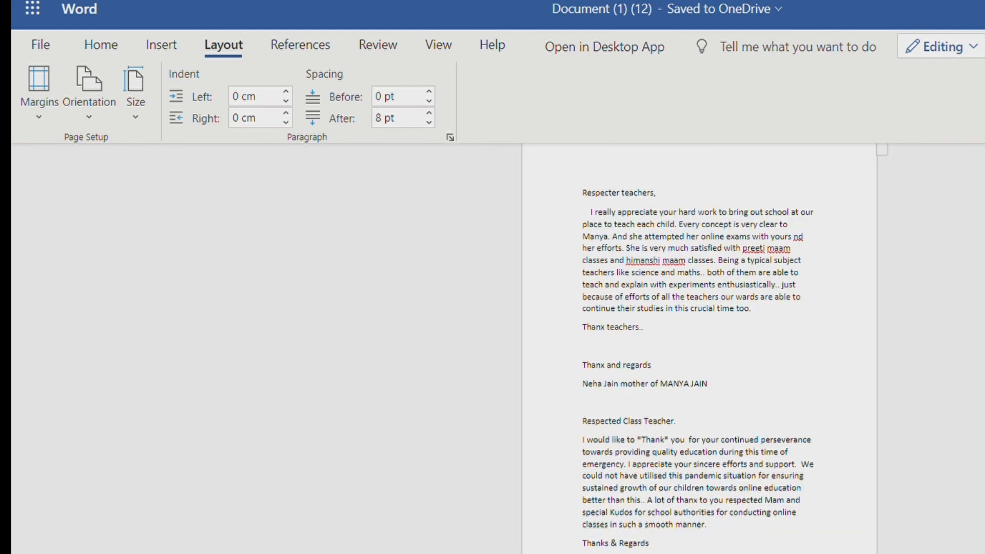
pyautogui.scroll(-2, 697, 349)
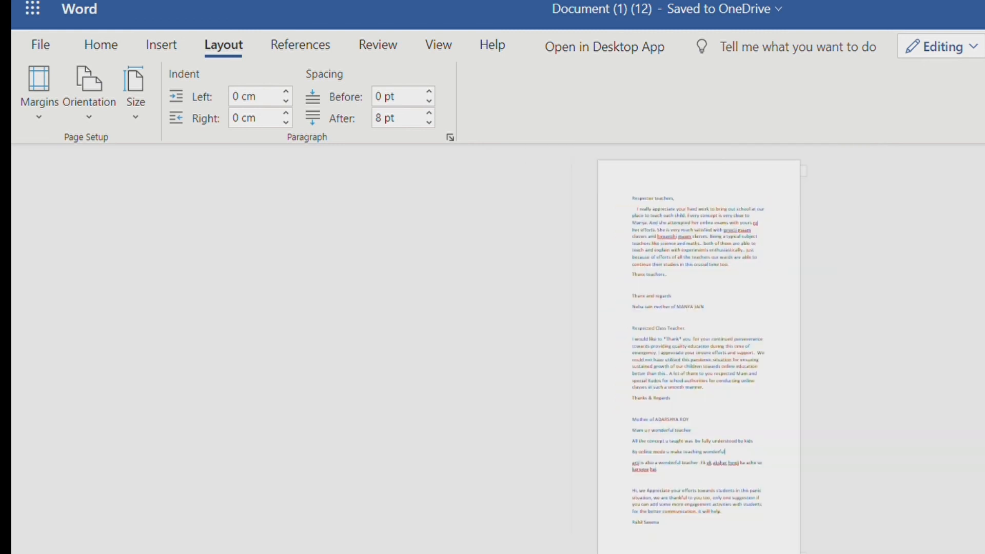